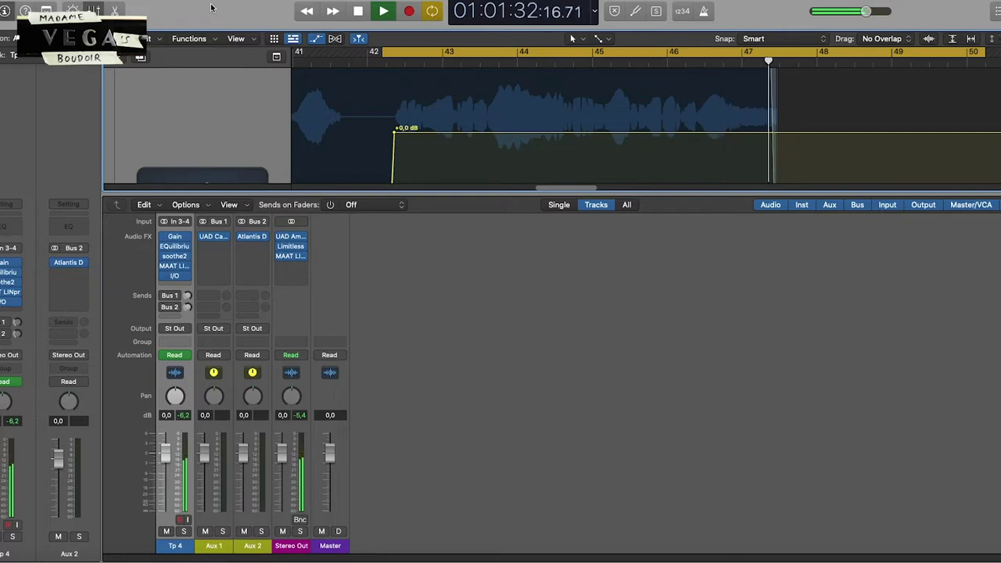
# - Enable the Tp 4 track's Bus 1 send and audition the trumpet through UAD Capitol Chambers on Aux 1
pyautogui.press('space')
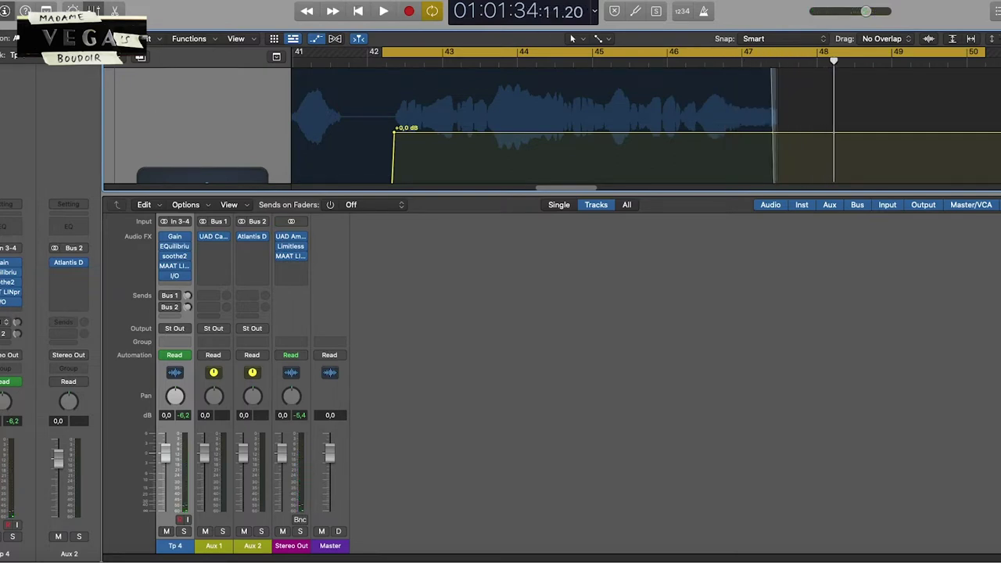
pyautogui.click(210, 275)
pyautogui.click(216, 238)
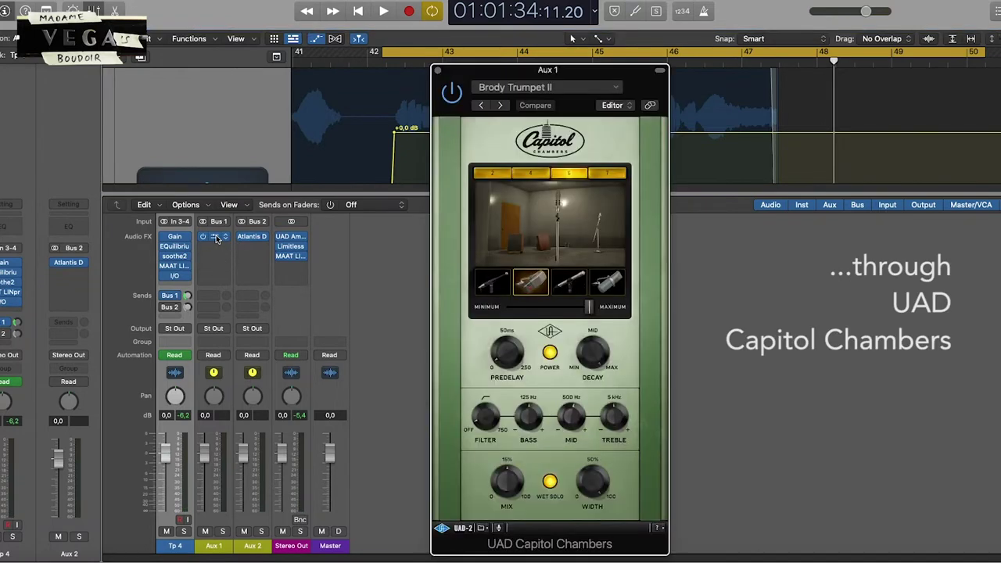
pyautogui.press('space')
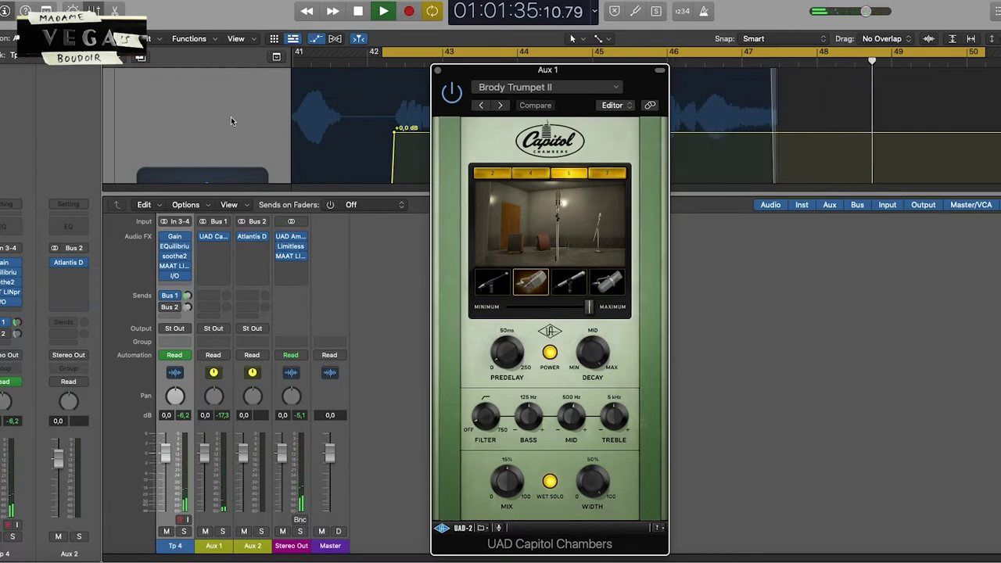
pyautogui.click(439, 72)
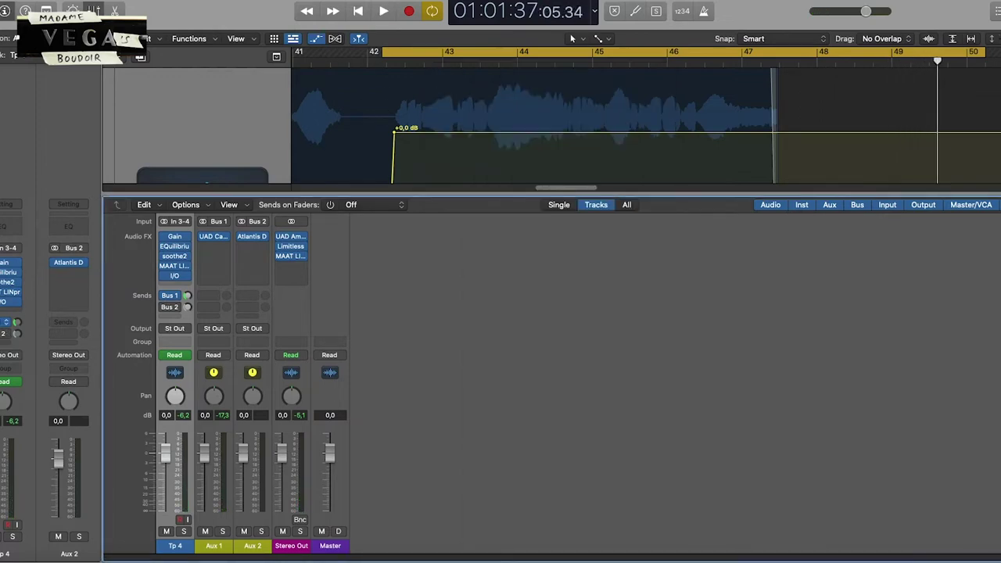
# - Enable the Tp 4 track's Bus 2 send and play the trumpet with Atlantis Dual Chambers open on Aux 2
pyautogui.click(169, 306)
pyautogui.click(250, 237)
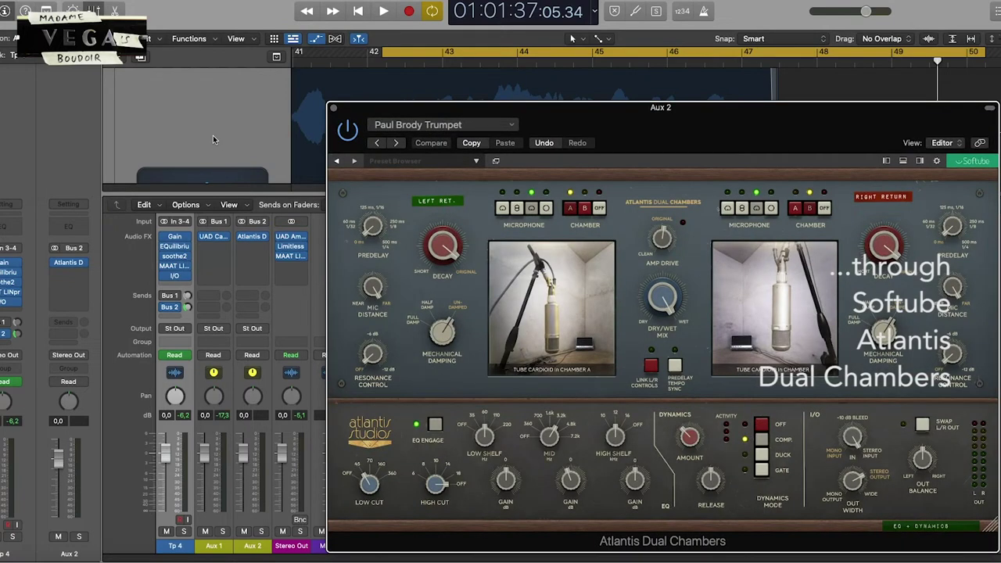
pyautogui.press('space')
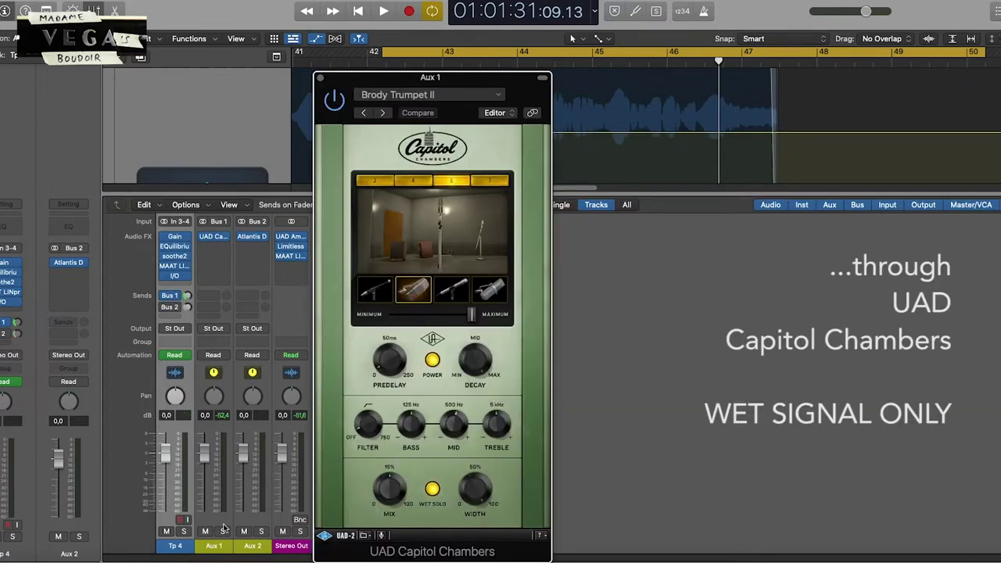
# - Solo Aux 1 and audition only the wet trumpet signal from UAD Capitol Chambers
pyautogui.click(222, 532)
pyautogui.press('space')
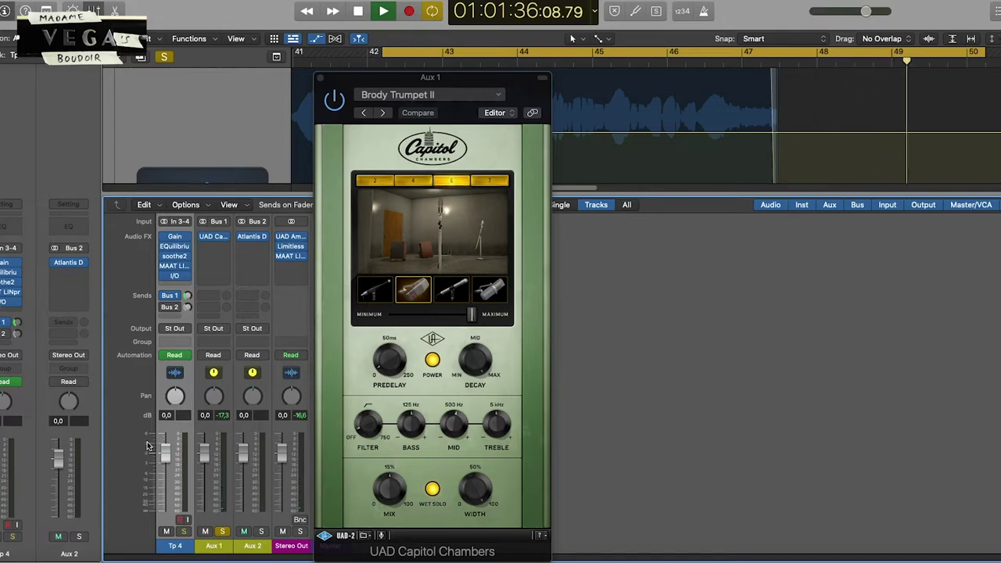
pyautogui.press('space')
pyautogui.press('v')
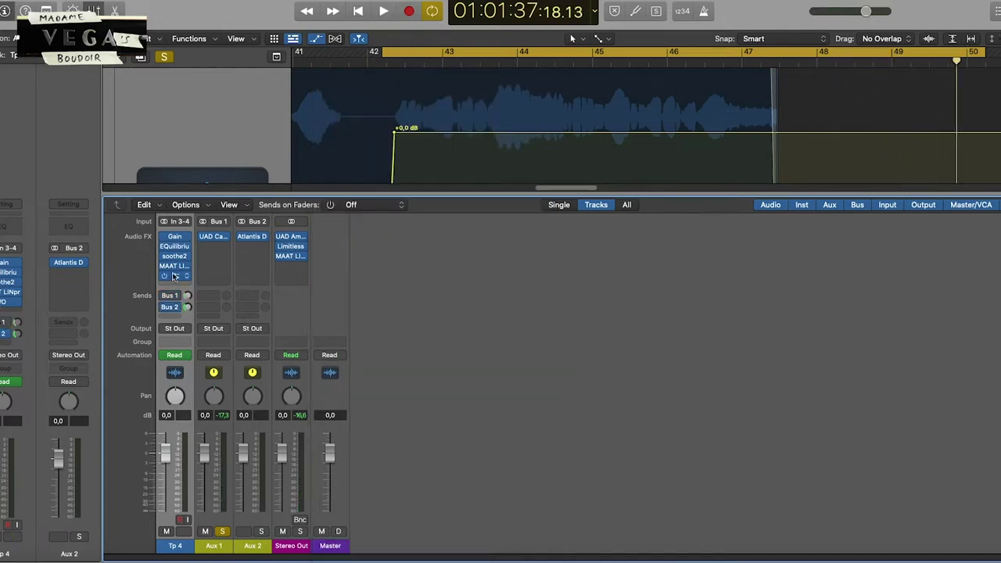
# - Solo Aux 2 and play only the wet trumpet signal with Atlantis Dual Chambers open
pyautogui.click(261, 531)
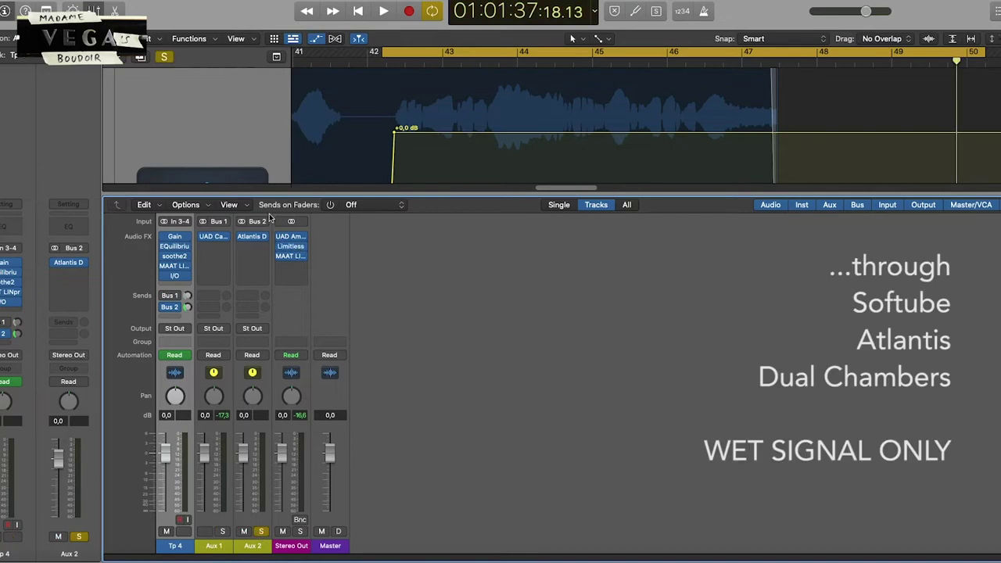
pyautogui.click(252, 237)
pyautogui.press('space')
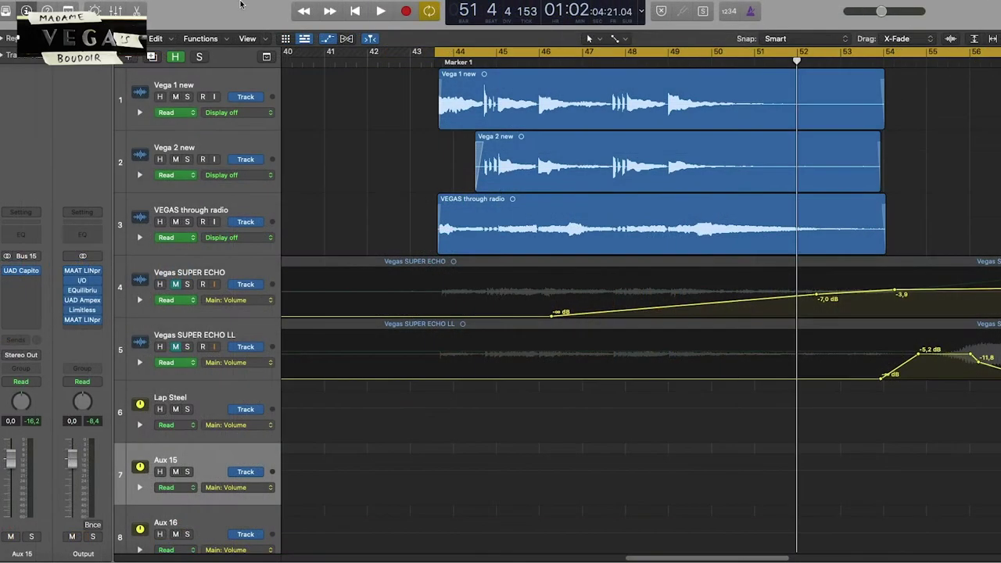
# - Play the Vega tracks dry, and audition them again with UAD Capitol Chambers open on Aux 15
pyautogui.press('space')
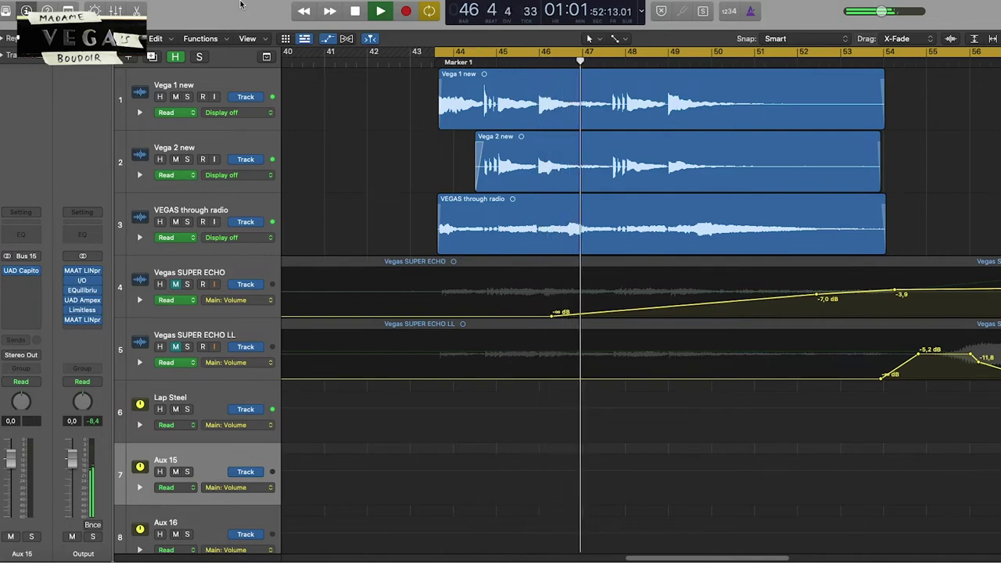
pyautogui.press('space')
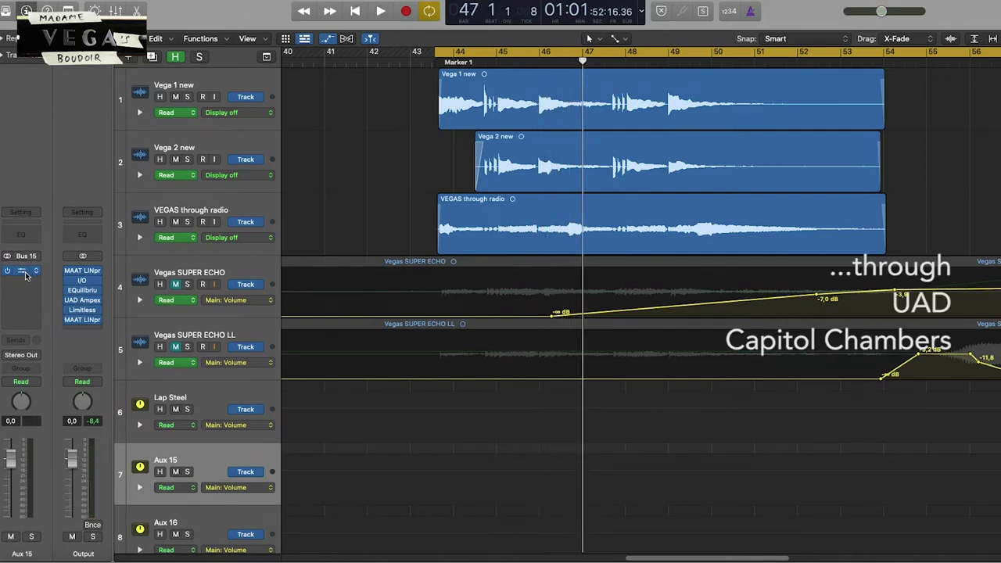
pyautogui.click(23, 271)
pyautogui.press('space')
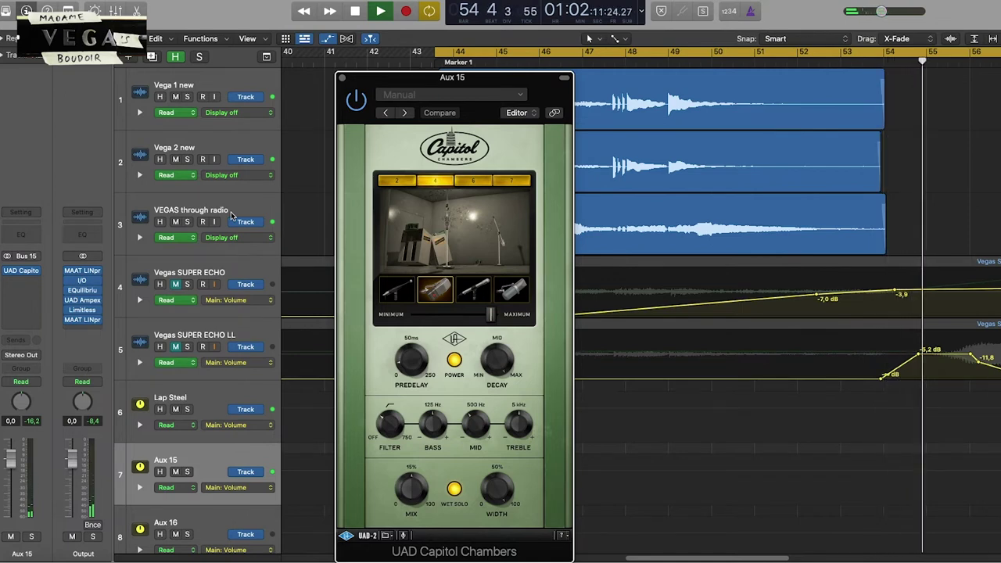
pyautogui.press('space')
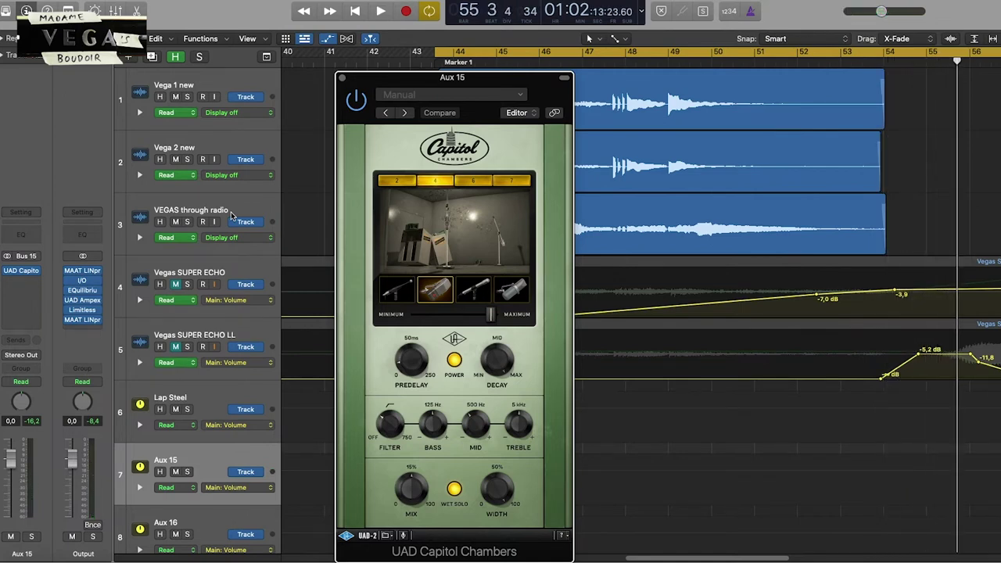
pyautogui.click(342, 78)
# - Open Atlantis Dual Chambers on Aux 16 and play the Vega tracks through it
pyautogui.press('Down')
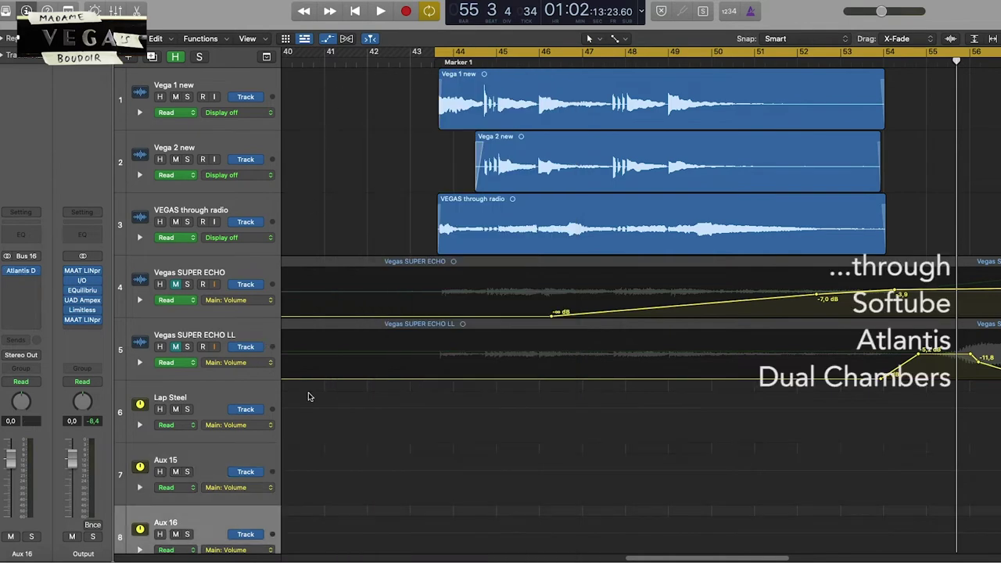
pyautogui.click(21, 270)
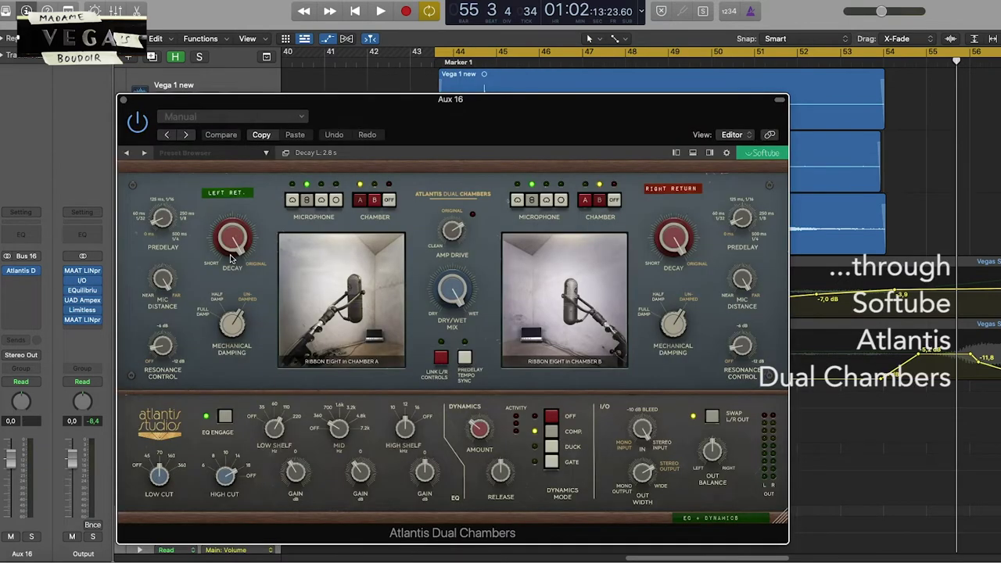
pyautogui.press('space')
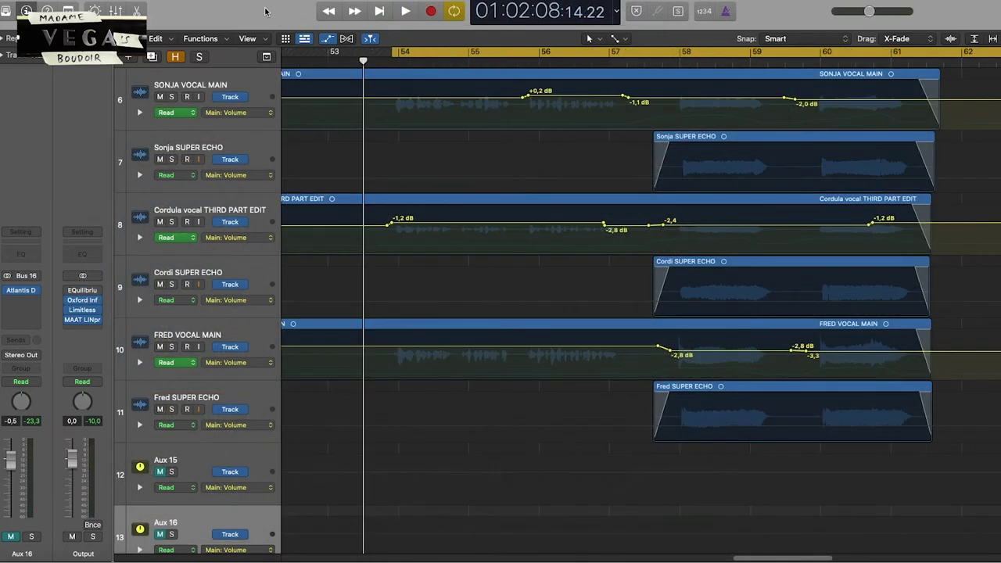
# - Play the vocal tracks dry, and audition them through UAD Capitol Chambers with Aux 15 unmuted
pyautogui.press('space')
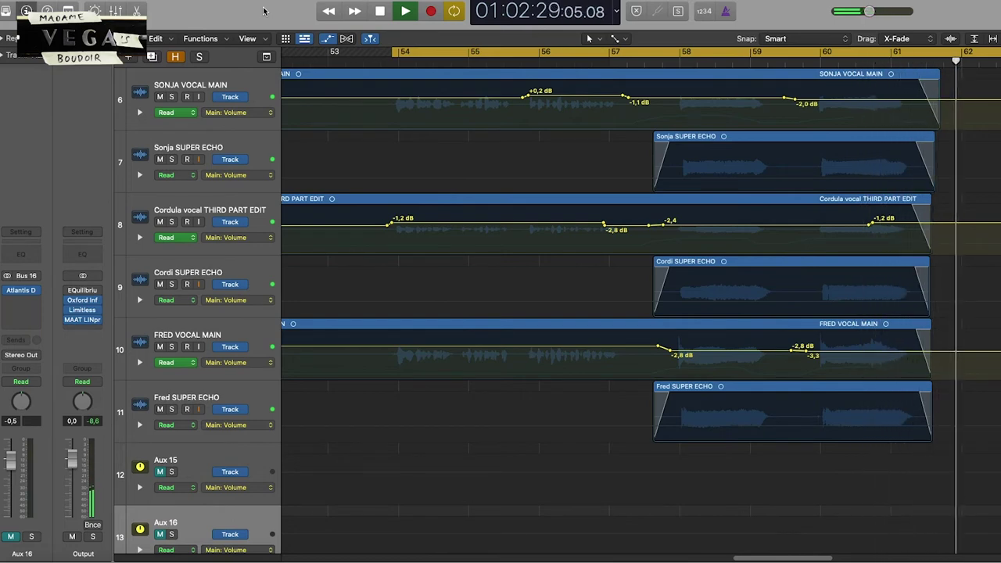
pyautogui.click(159, 475)
pyautogui.click(23, 290)
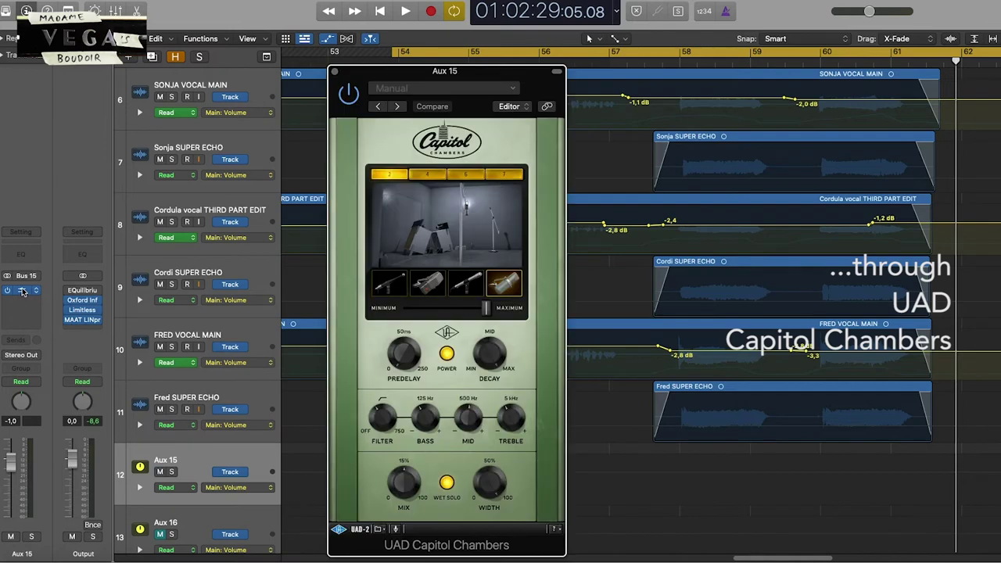
pyautogui.press('space')
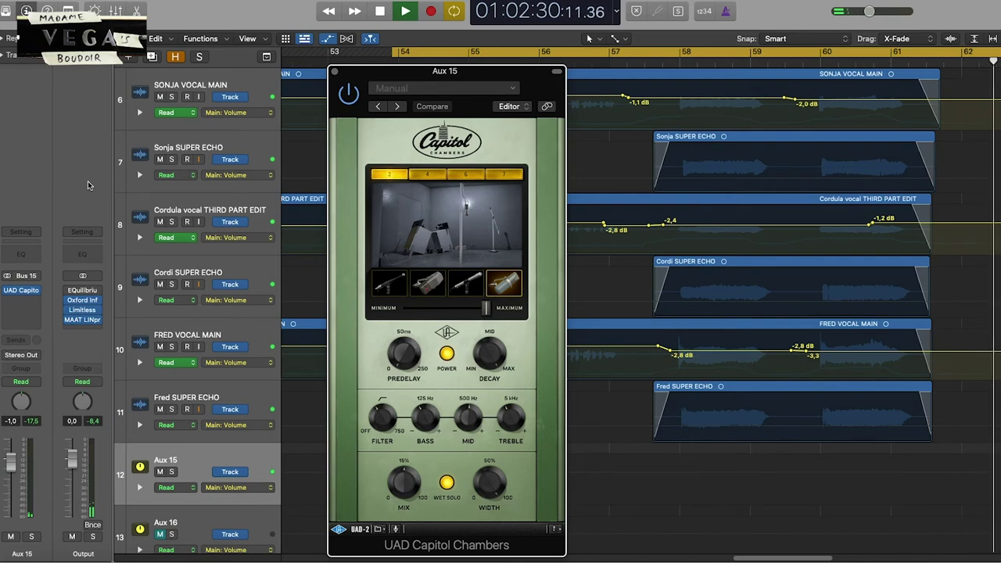
pyautogui.press('space')
pyautogui.click(334, 73)
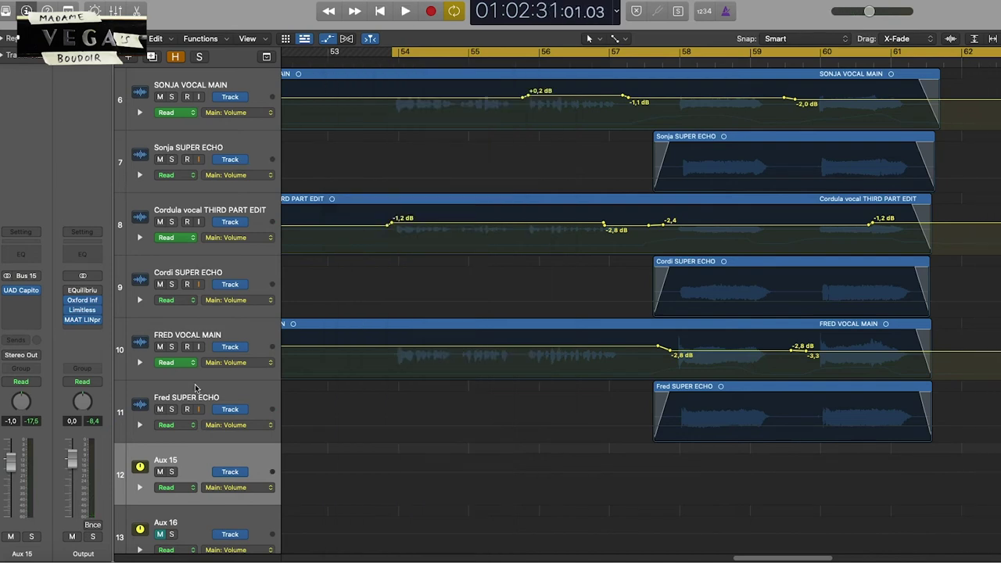
# - Swap the vocal reverb by muting Aux 15 and unmuting Aux 16, and play with Atlantis Dual Chambers open
pyautogui.click(162, 472)
pyautogui.click(160, 534)
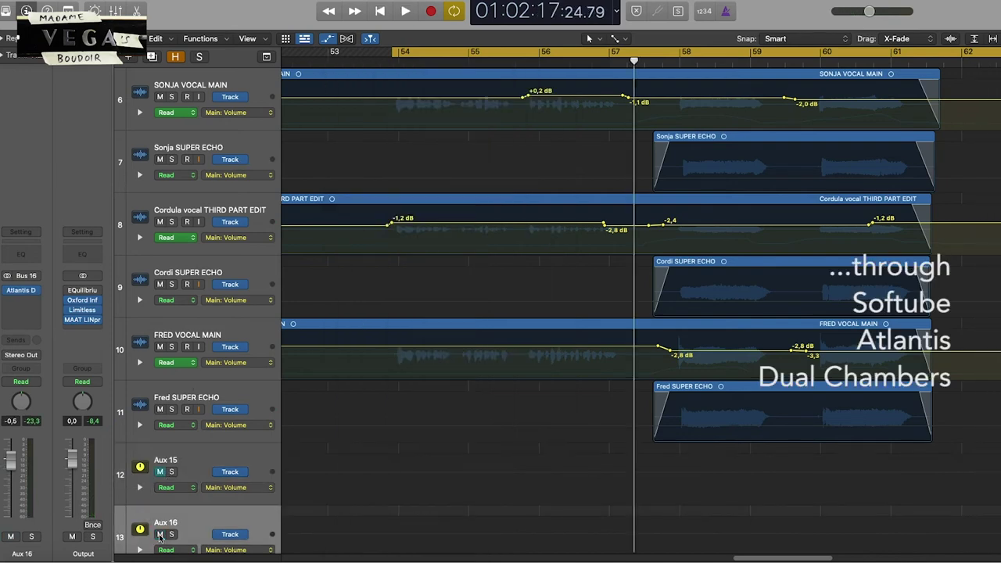
pyautogui.click(21, 290)
pyautogui.press('space')
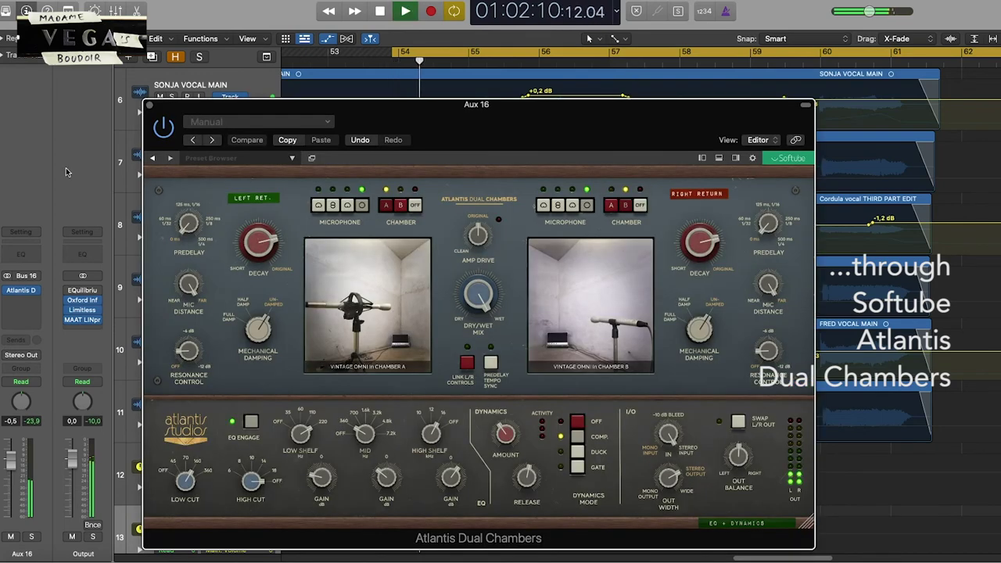